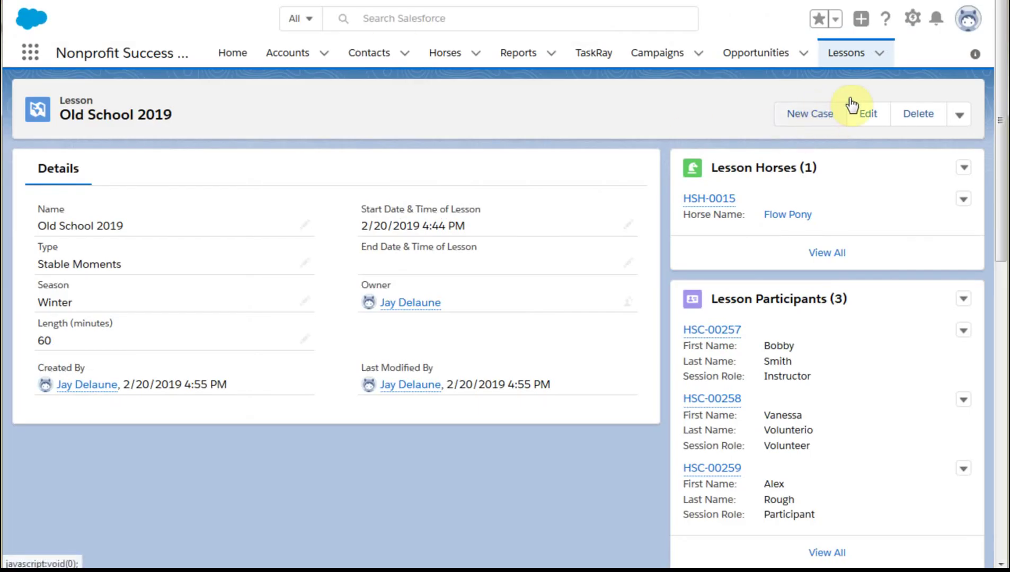
- Open the Old School 2019 lesson record's edit form from its detail page
click(870, 114)
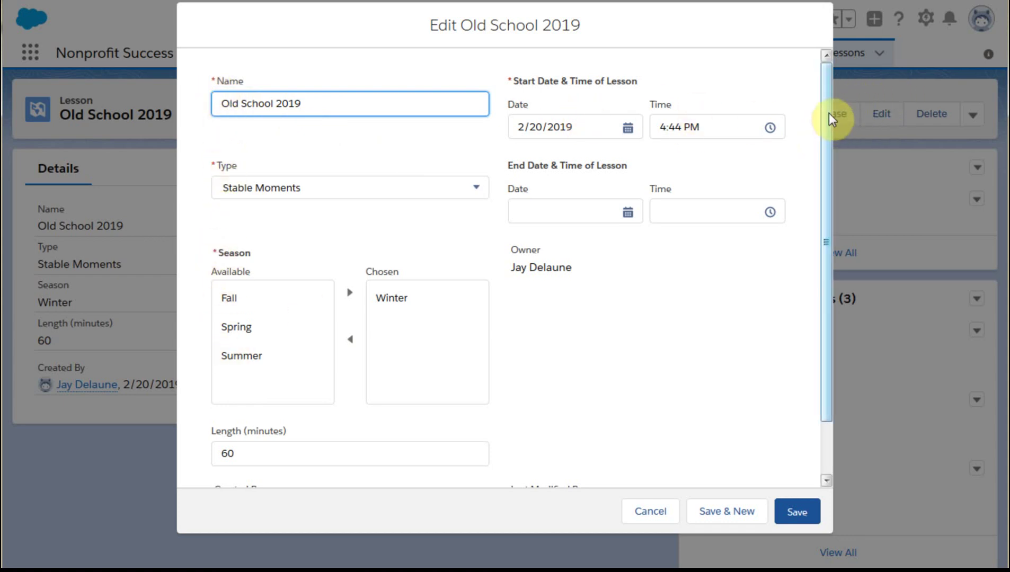
- Scroll through the Edit Old School 2019 form to review its fields
drag(827, 113, 812, 91)
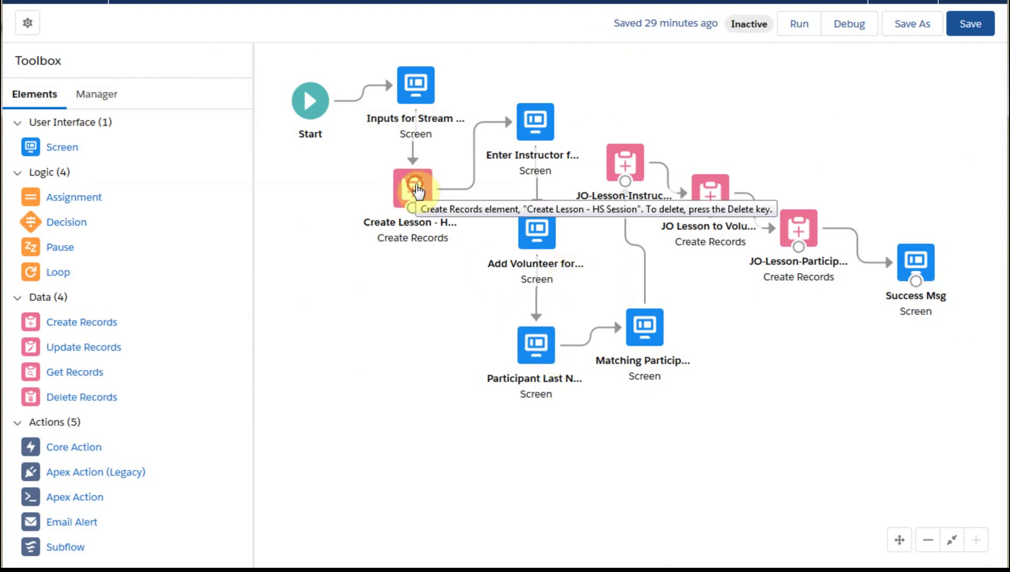
- Open Create Lesson - HS Session and scroll to its five Lesson mappings, including Name
click(415, 189)
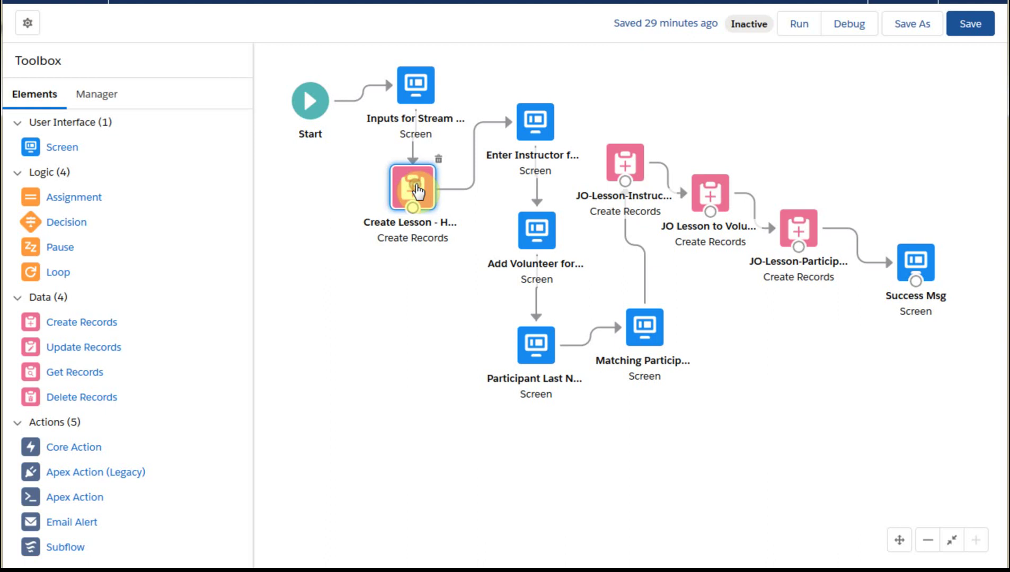
double_click(417, 190)
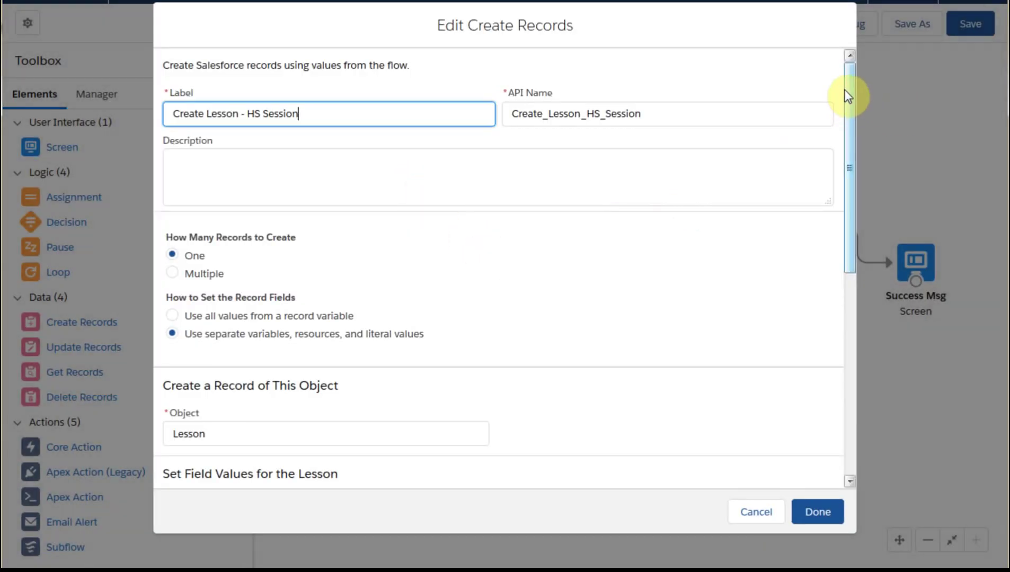
drag(846, 90, 844, 169)
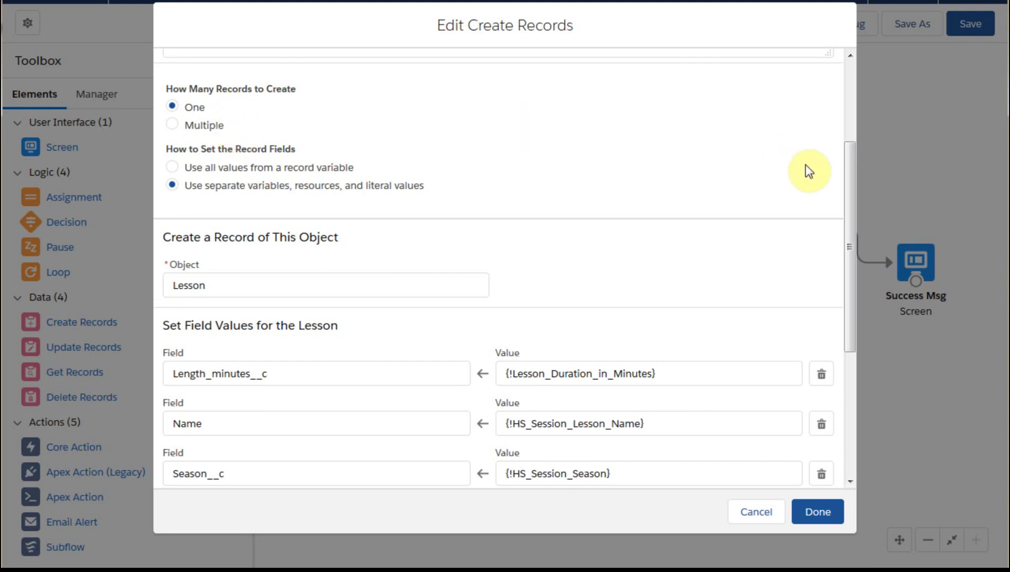
click(847, 186)
drag(848, 186, 851, 212)
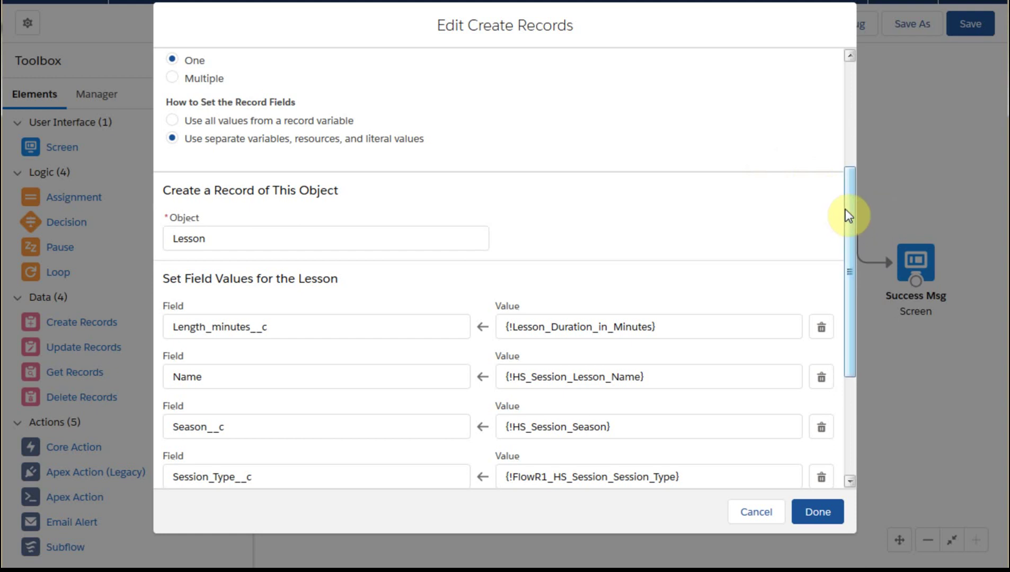
drag(845, 209, 855, 277)
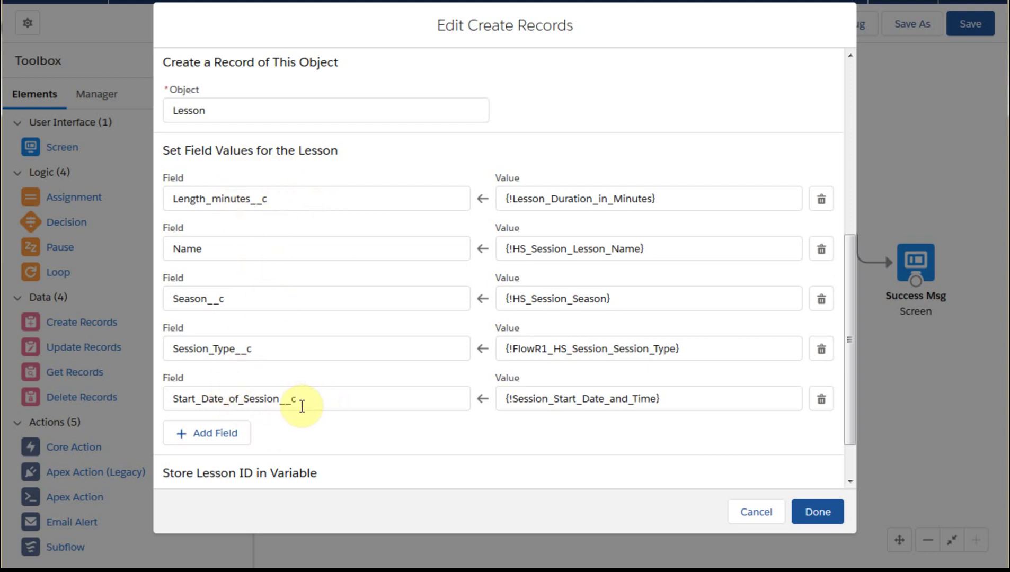
- Add a sixth Lesson field row for Assistant_Instructor__c
click(217, 437)
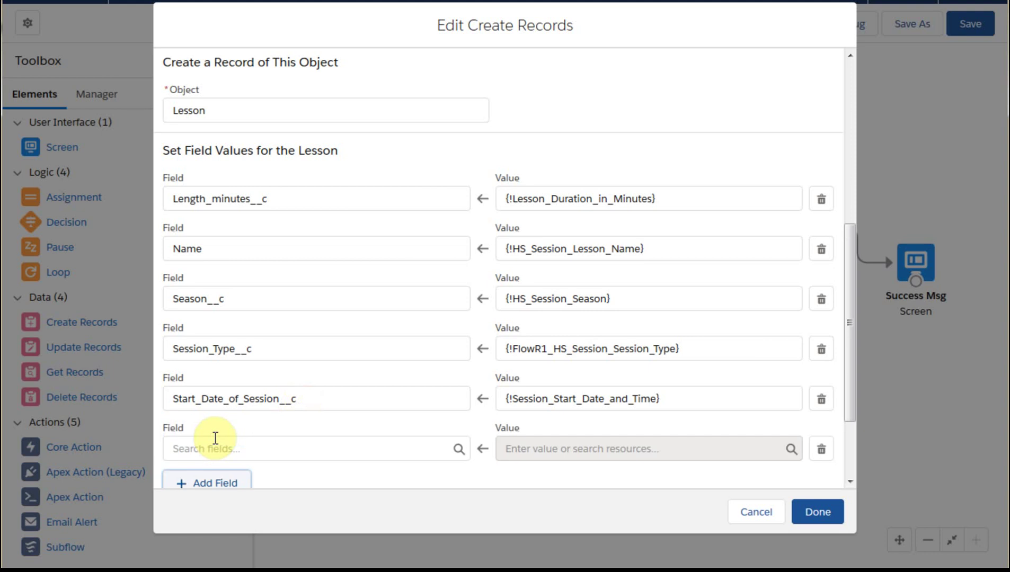
click(220, 447)
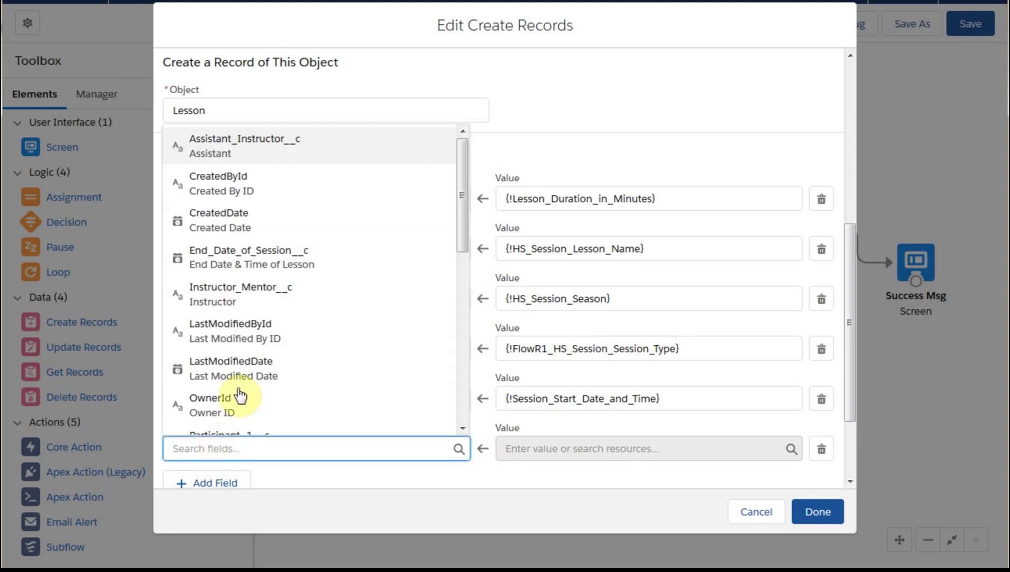
click(260, 146)
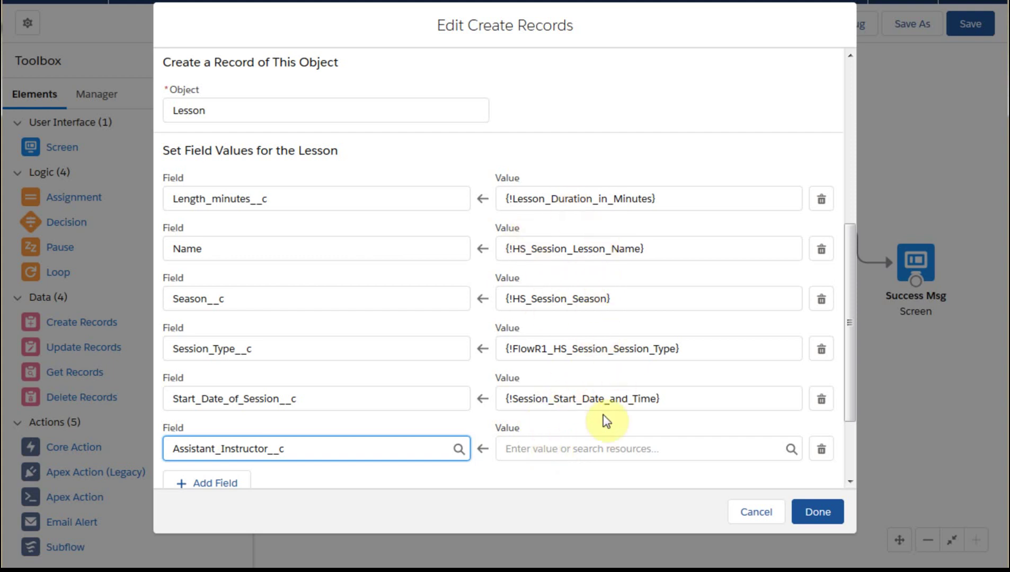
- Browse the value resources for Assistant_Instructor__c, leaving the value empty
click(596, 454)
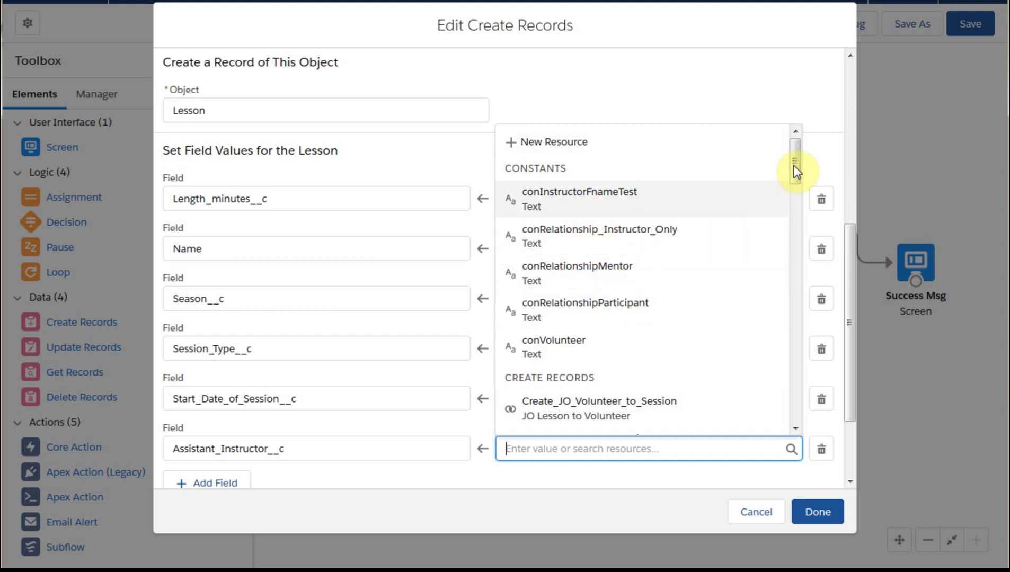
drag(795, 165, 799, 305)
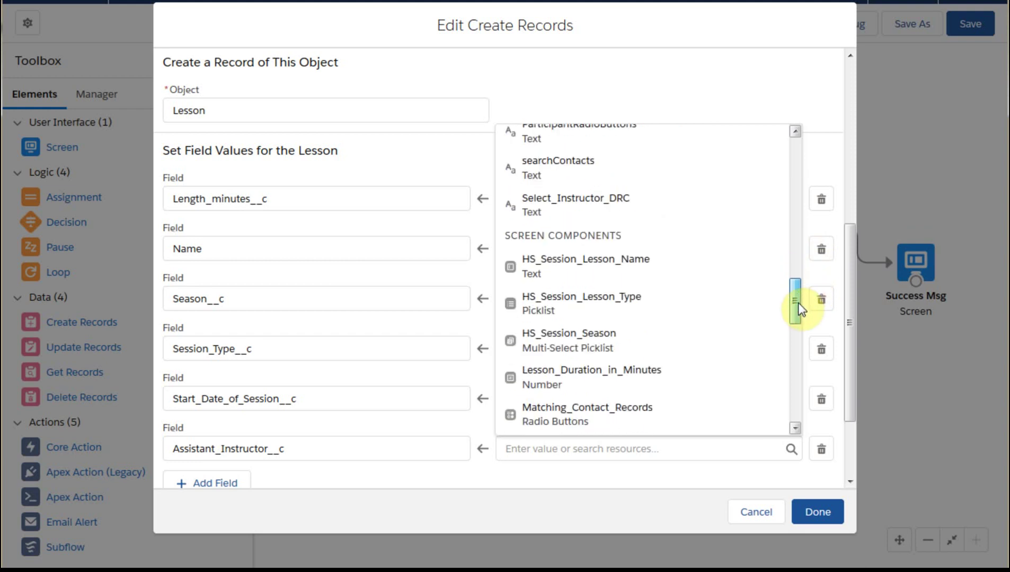
click(209, 147)
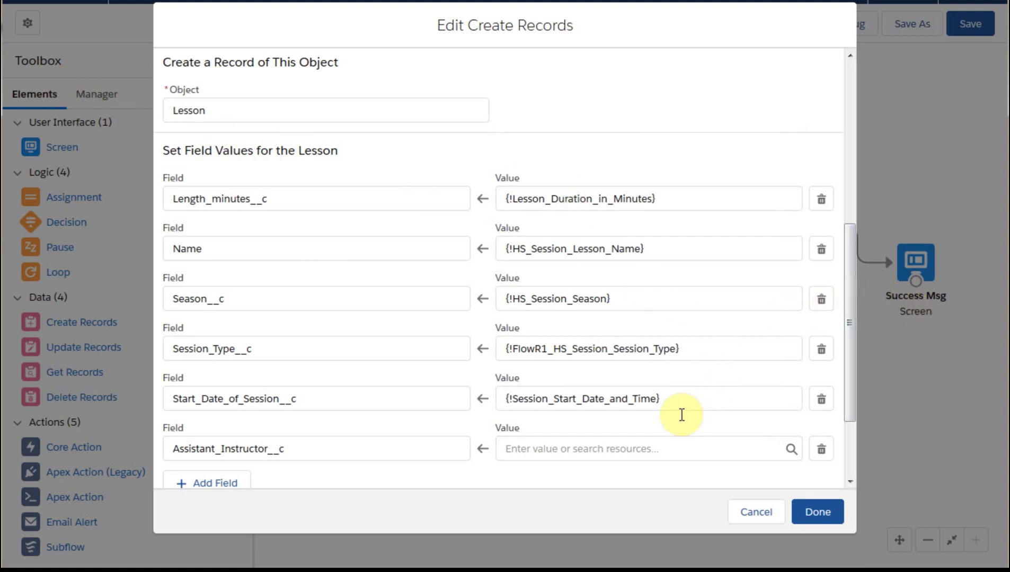
click(655, 448)
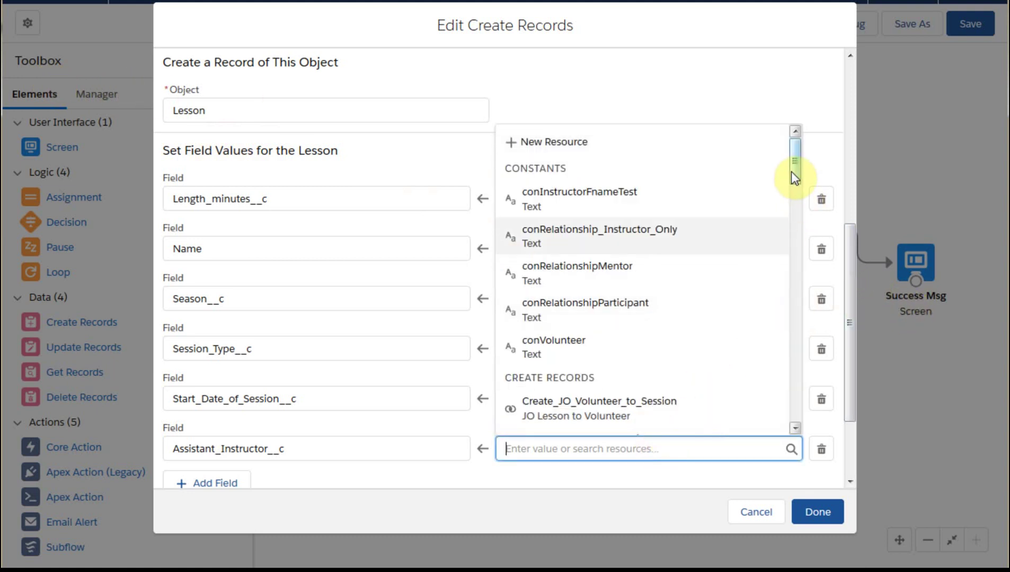
drag(792, 171, 783, 404)
click(321, 492)
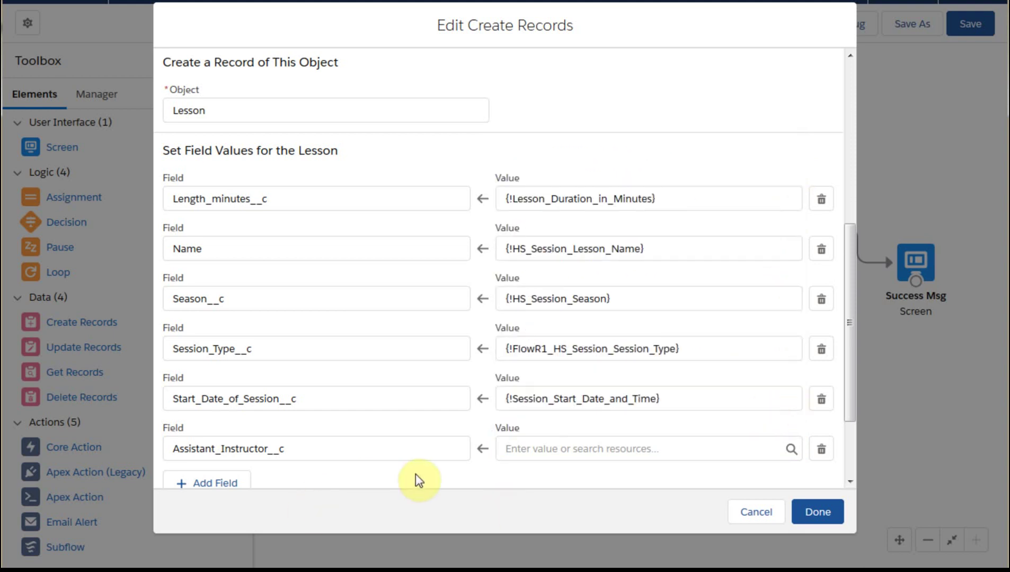
scroll(489, 453, down, 1)
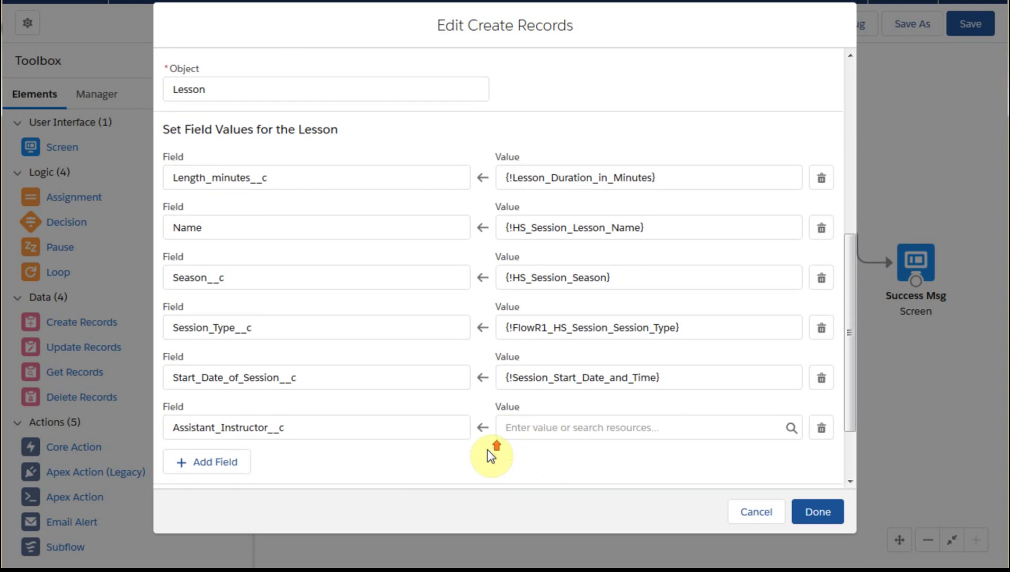
scroll(487, 452, up, 4)
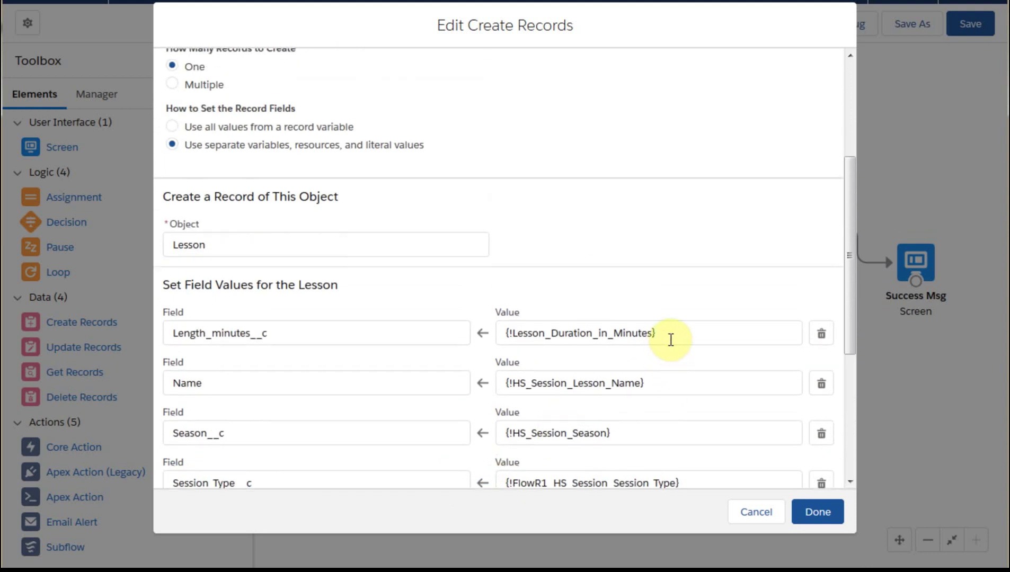
scroll(486, 361, down, 4)
scroll(486, 360, down, 1)
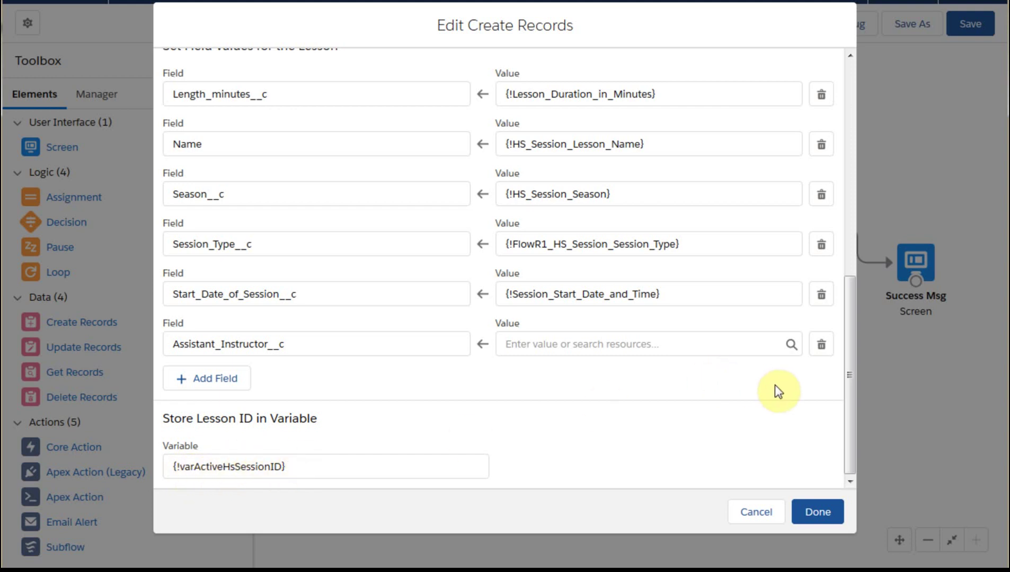
drag(850, 393, 847, 316)
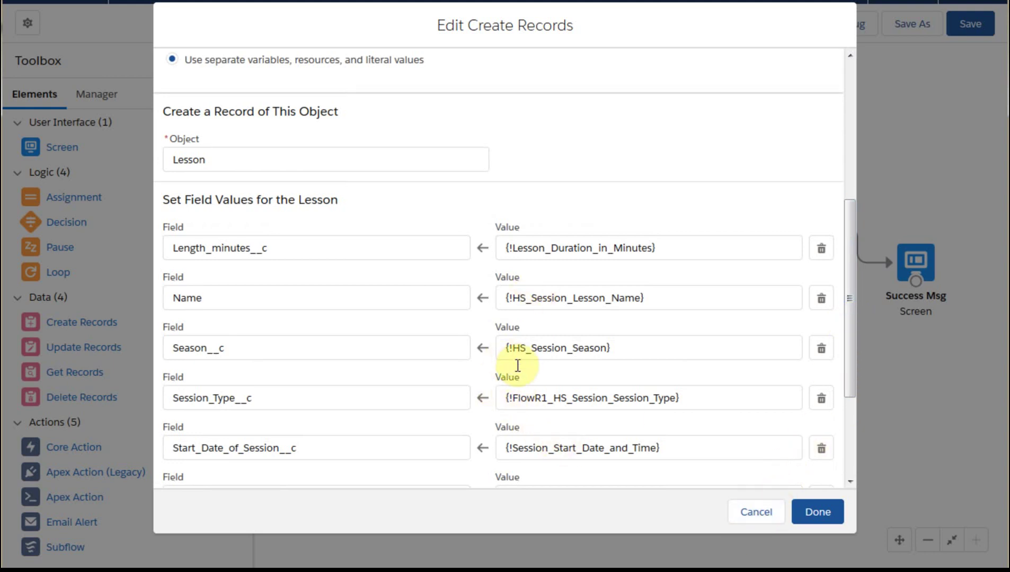
- Cancel Create Records, open the Inputs for Stream screen, and inspect Lesson Name and Type inputs
click(756, 512)
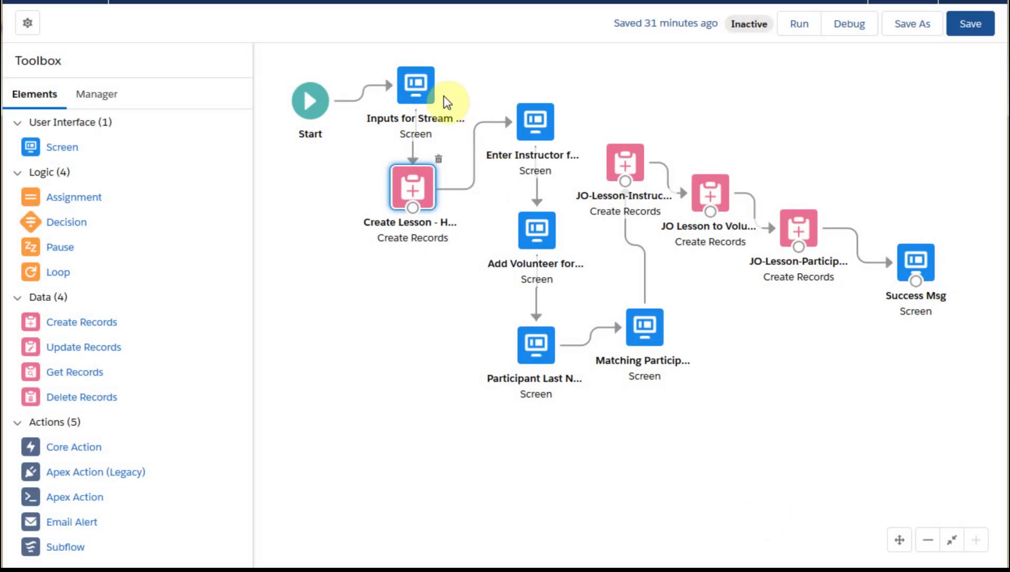
double_click(413, 94)
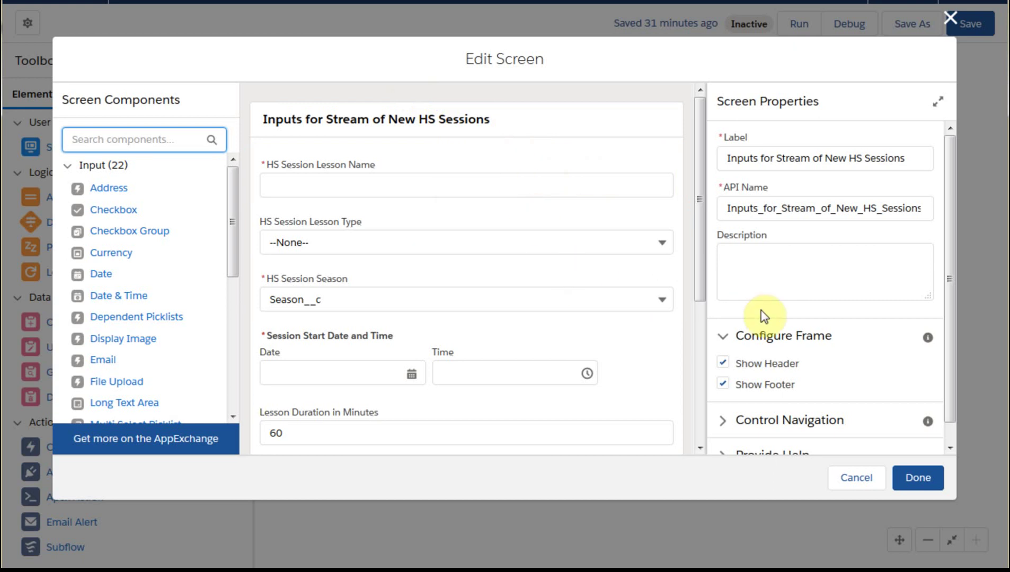
click(545, 177)
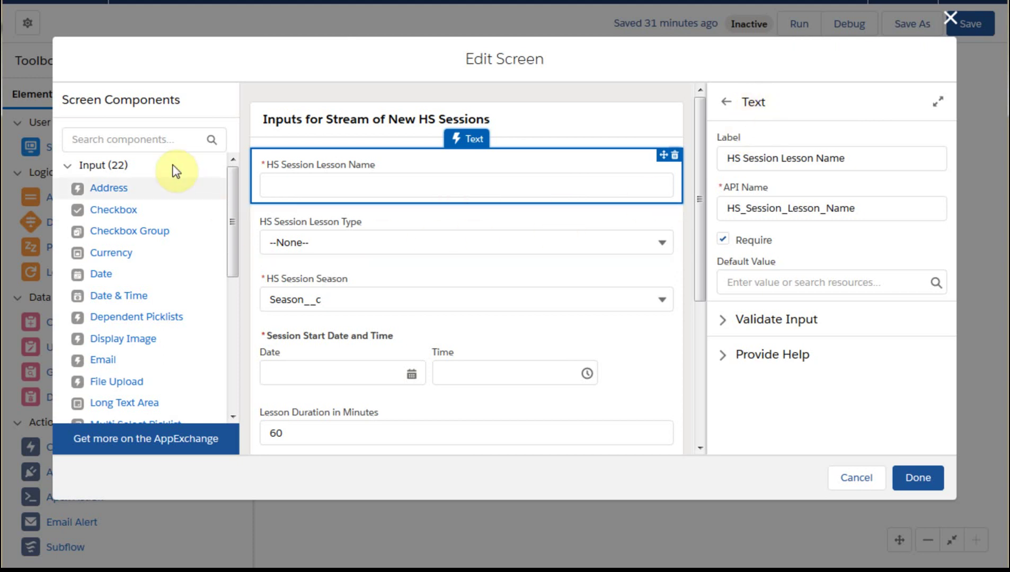
click(231, 197)
drag(231, 198, 248, 322)
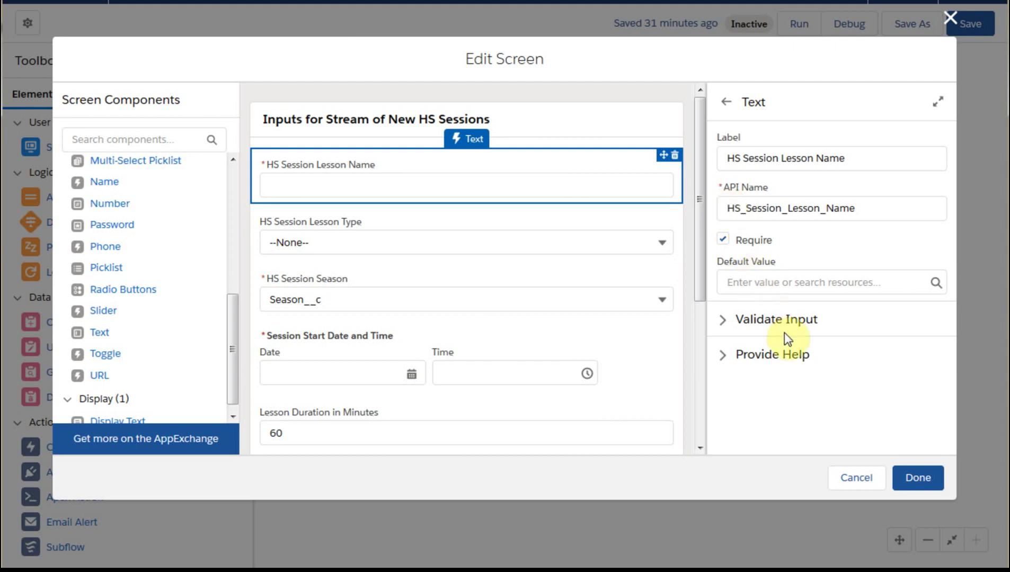
click(331, 241)
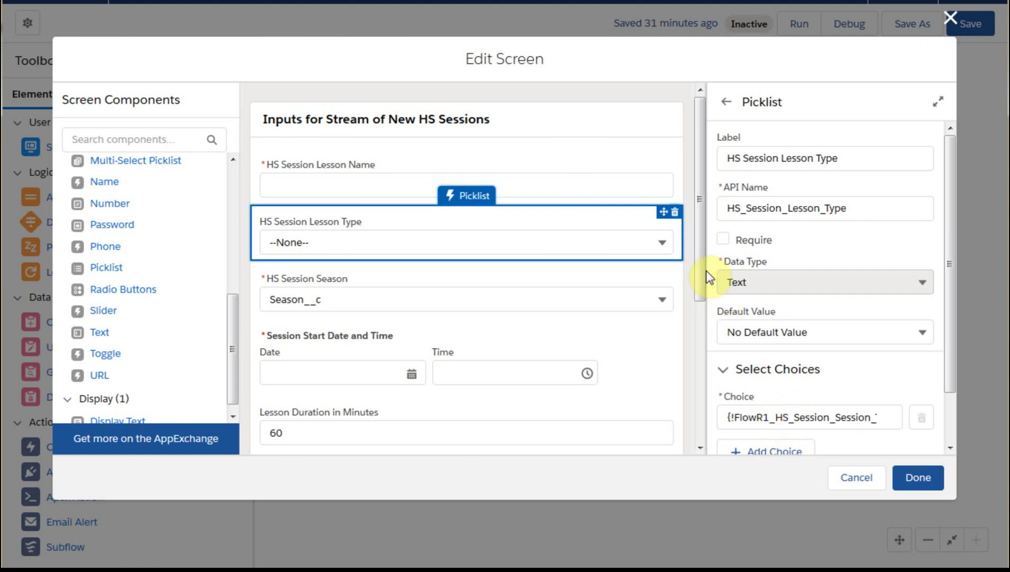
- Inspect the Season, Start Date and Time, and Duration inputs, then cancel the screen editor
drag(699, 241, 695, 318)
click(351, 198)
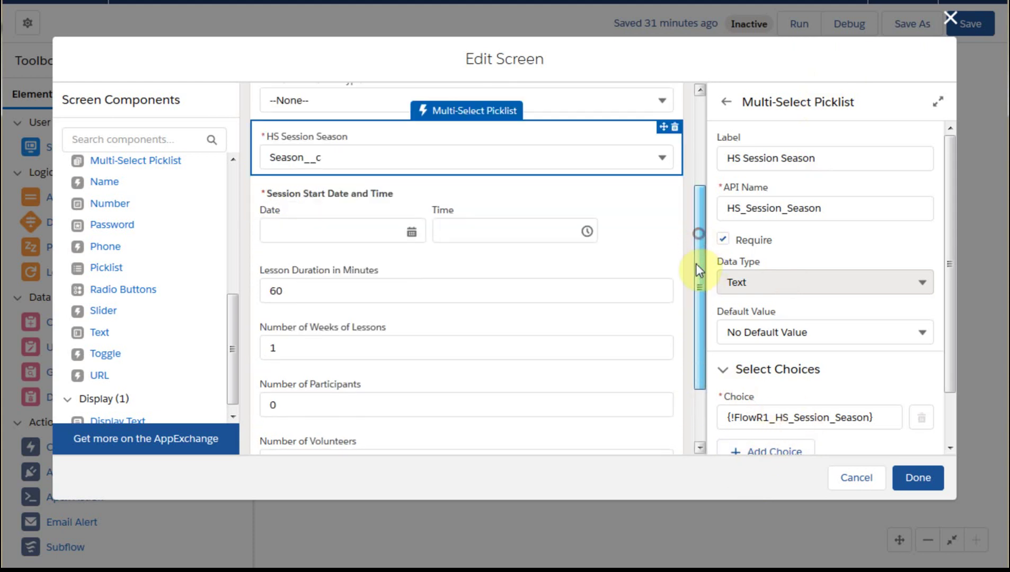
click(301, 225)
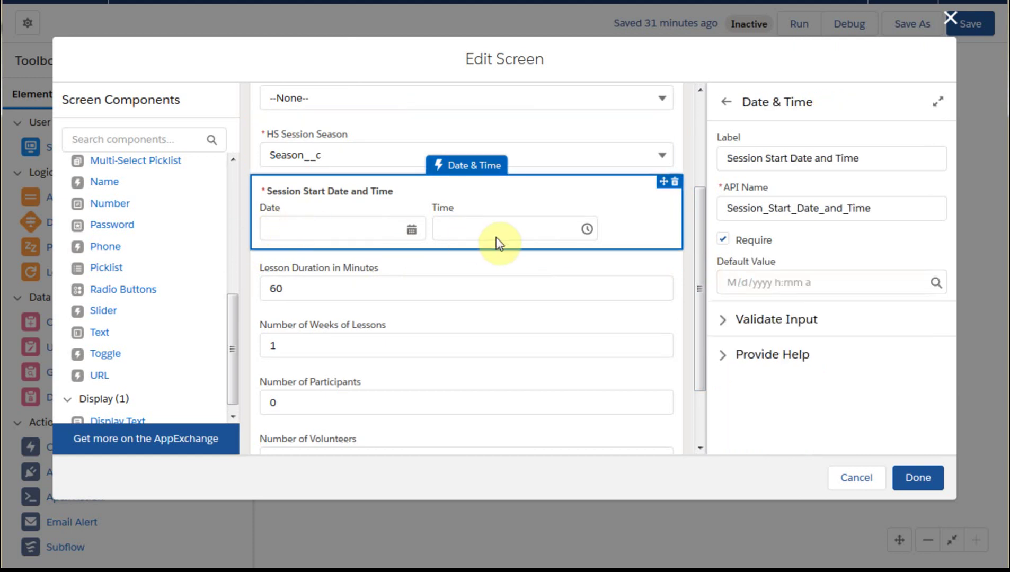
click(412, 291)
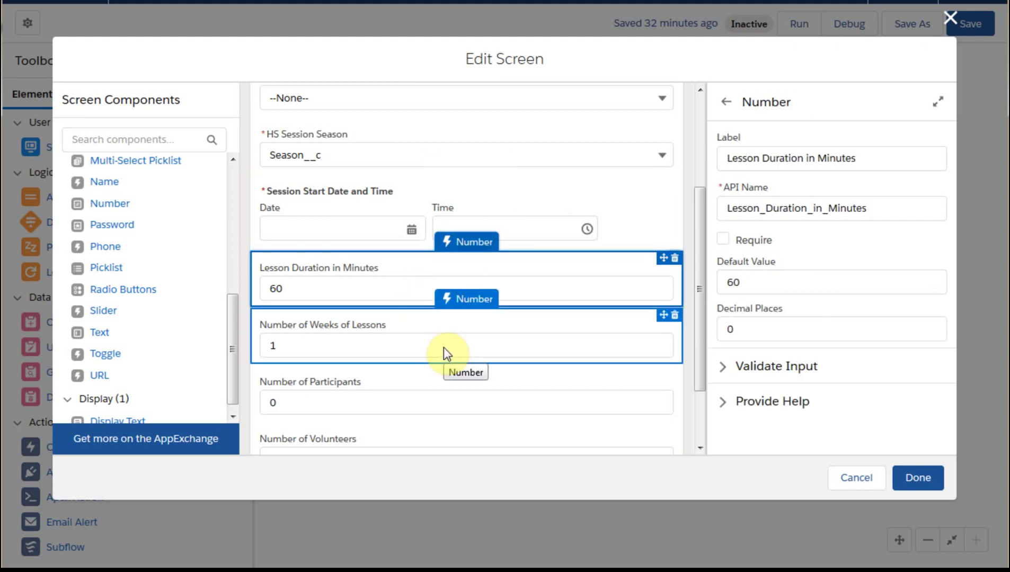
scroll(444, 347, down, 3)
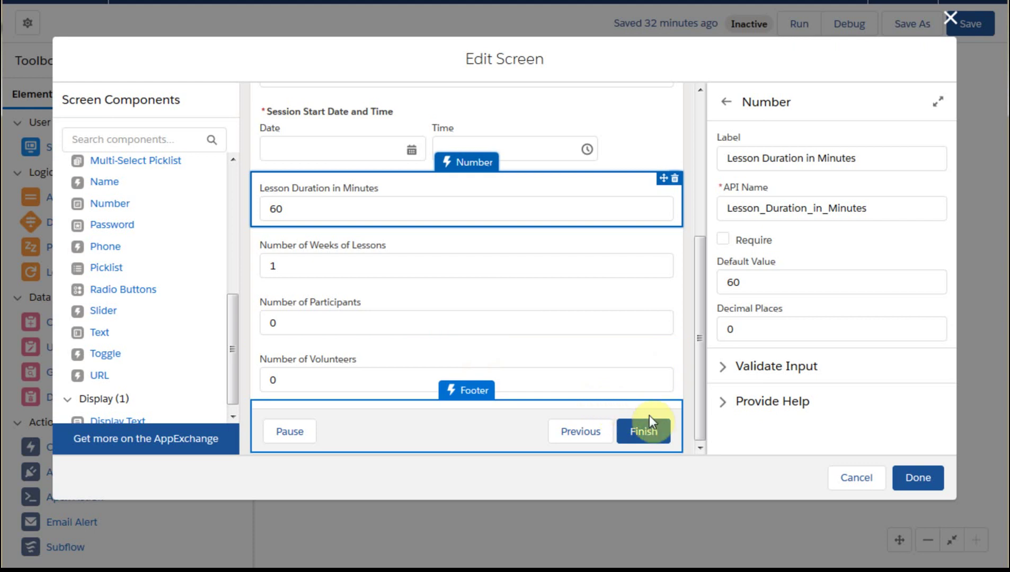
click(849, 483)
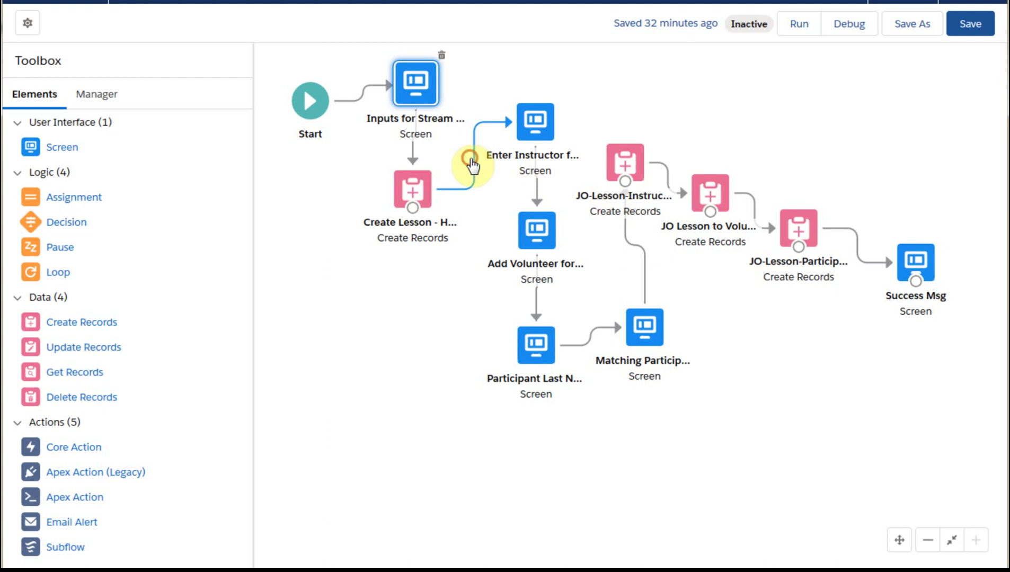
- Delete the Create Lesson to Enter Instructor connector and save, dismissing the 8 warnings
click(473, 167)
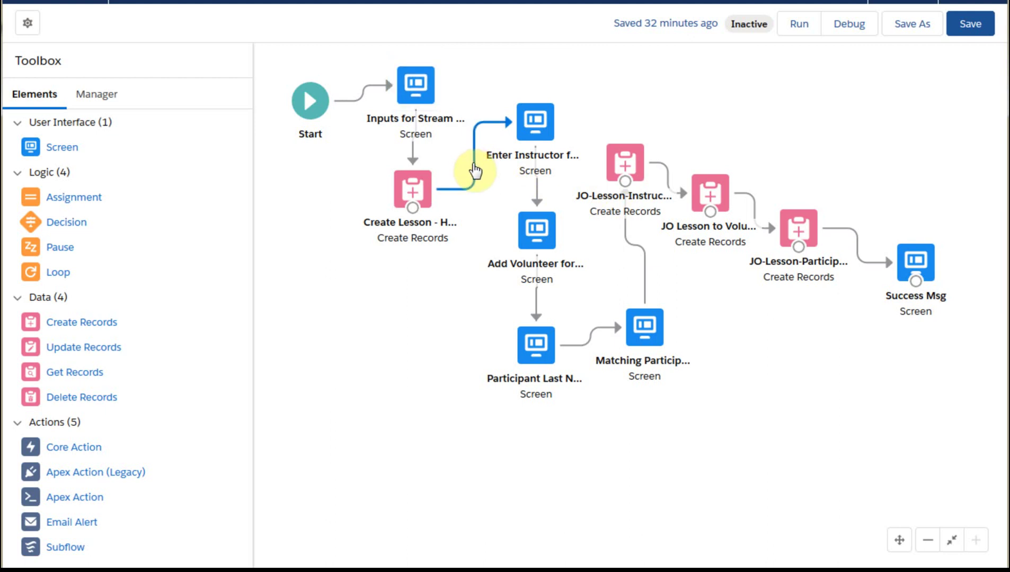
key(Delete)
click(982, 24)
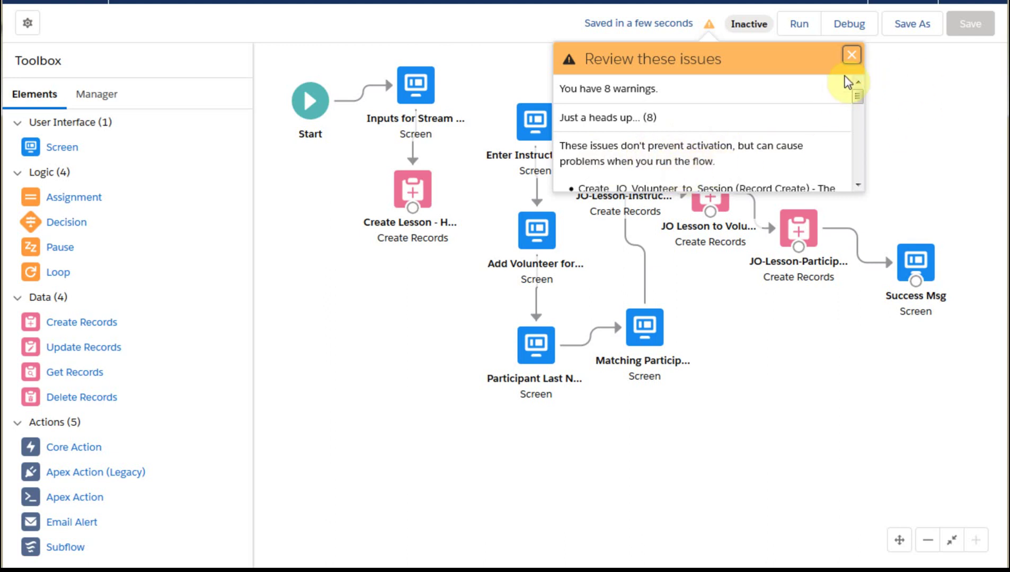
click(851, 55)
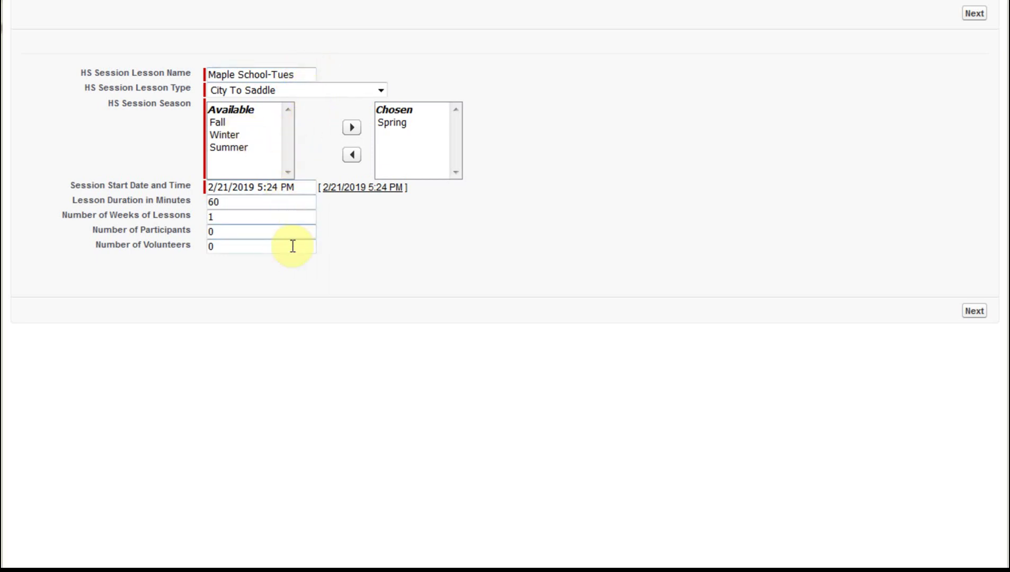
- Submit the Maple School-Tues inputs (City To Saddle, Spring, 60 minutes) to create the lesson
click(975, 312)
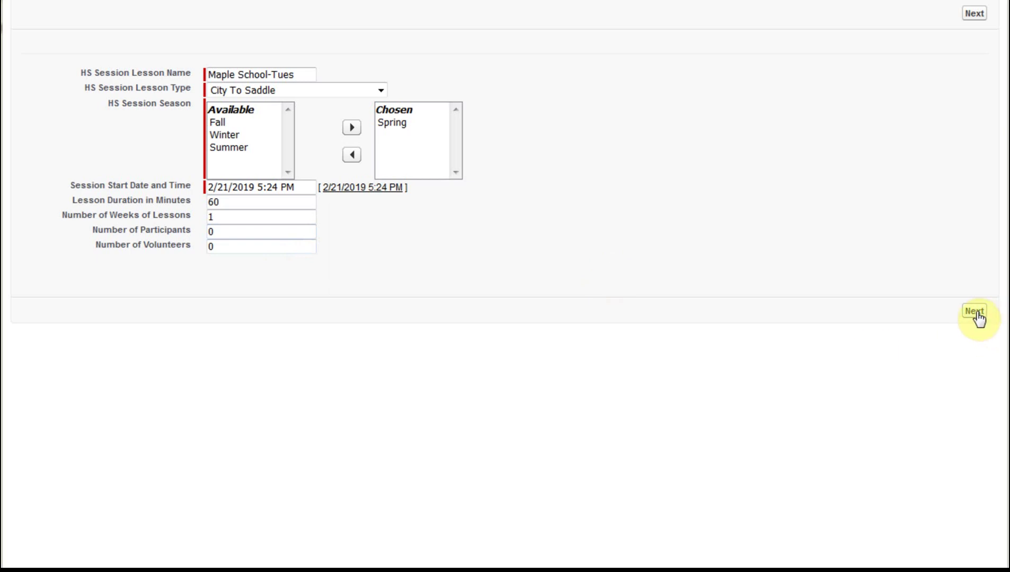